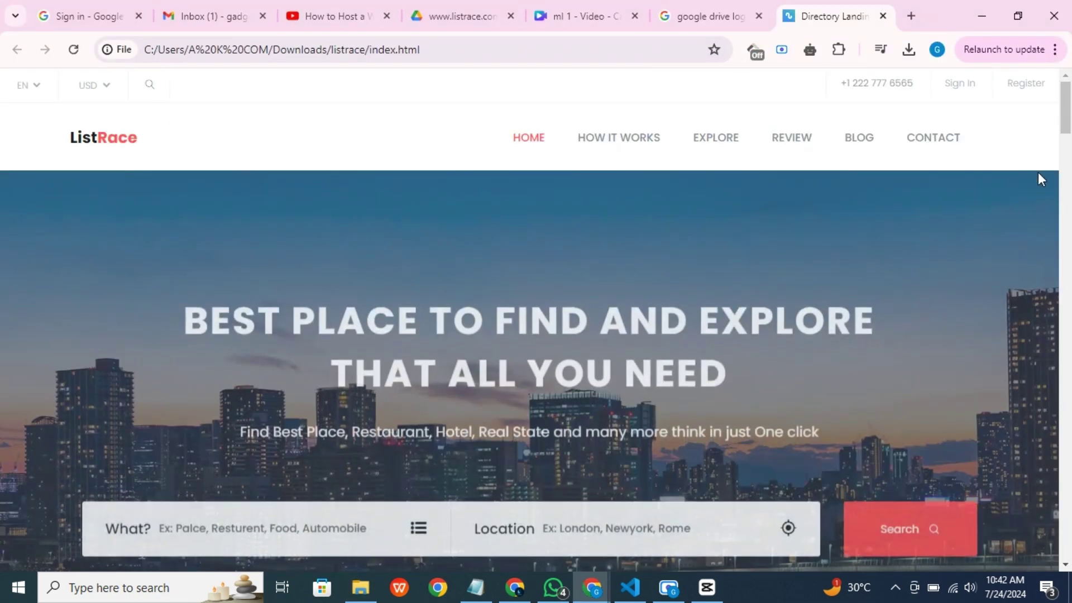
{"action": "mouse_move", "coordinate": [1065, 128]}
{"action": "left_mouse_down"}
{"action": "mouse_move", "coordinate": [1068, 532]}
{"action": "mouse_move", "coordinate": [1029, 376]}
{"action": "left_mouse_up"}
{"action": "scroll", "coordinate": [1029, 376], "scroll_direction": "up", "scroll_amount": 10}
{"action": "scroll", "coordinate": [1029, 376], "scroll_direction": "up", "scroll_amount": 10}
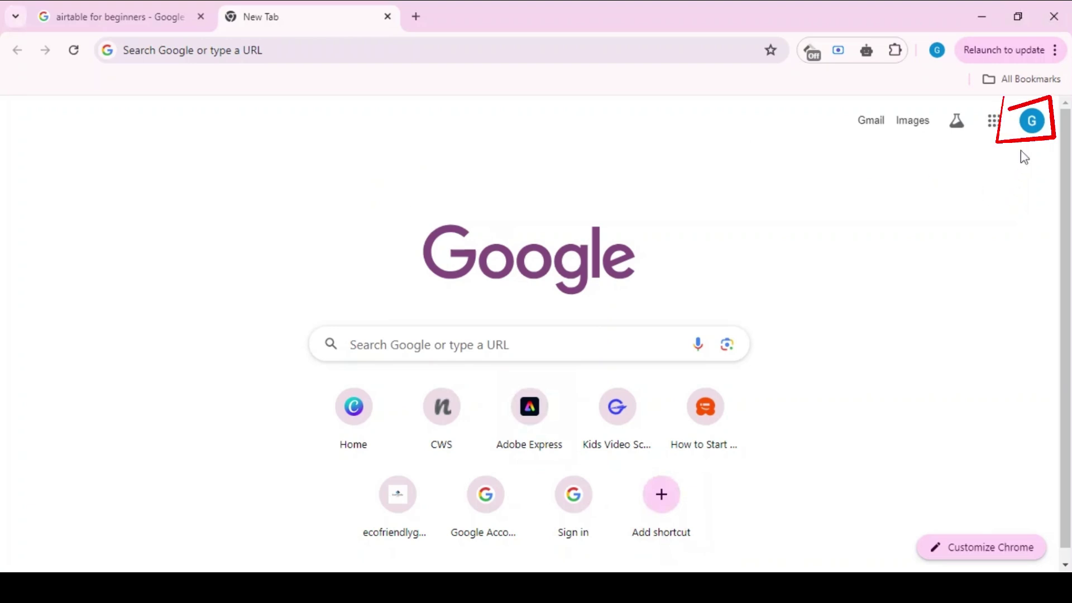
Start creating a brand-new Google account for personal use from the account menu
{"action": "left_click", "coordinate": [1032, 123]}
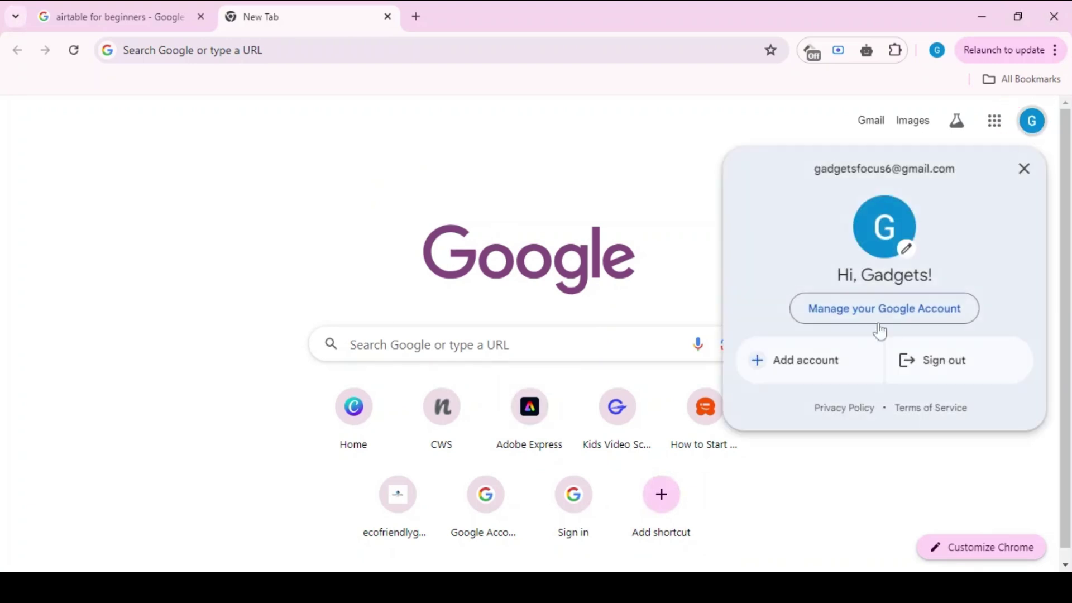
{"action": "left_click", "coordinate": [800, 361]}
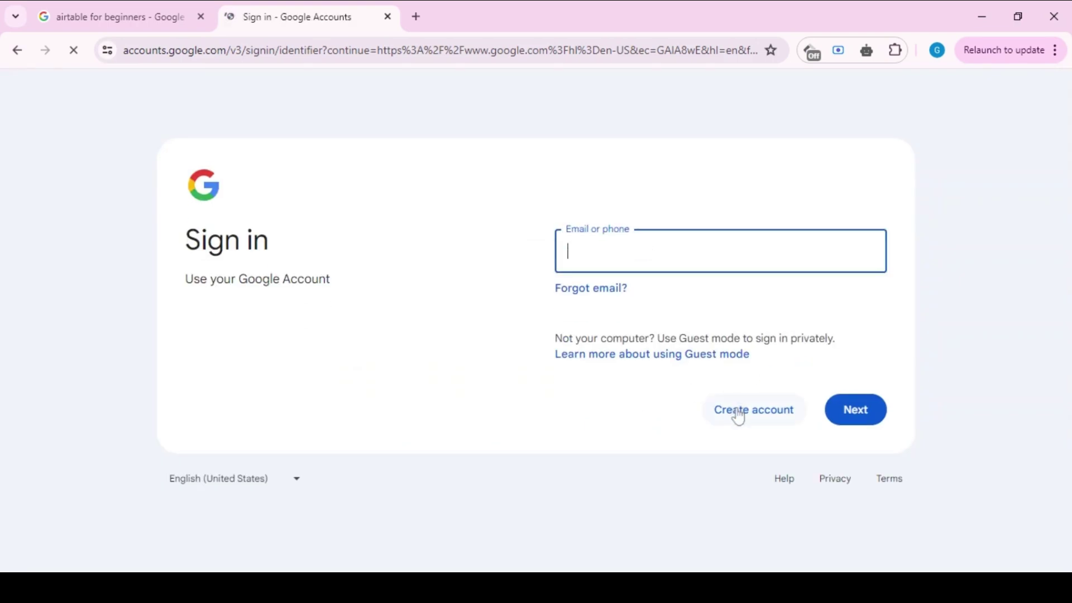
{"action": "left_click", "coordinate": [737, 415]}
{"action": "left_click", "coordinate": [742, 304]}
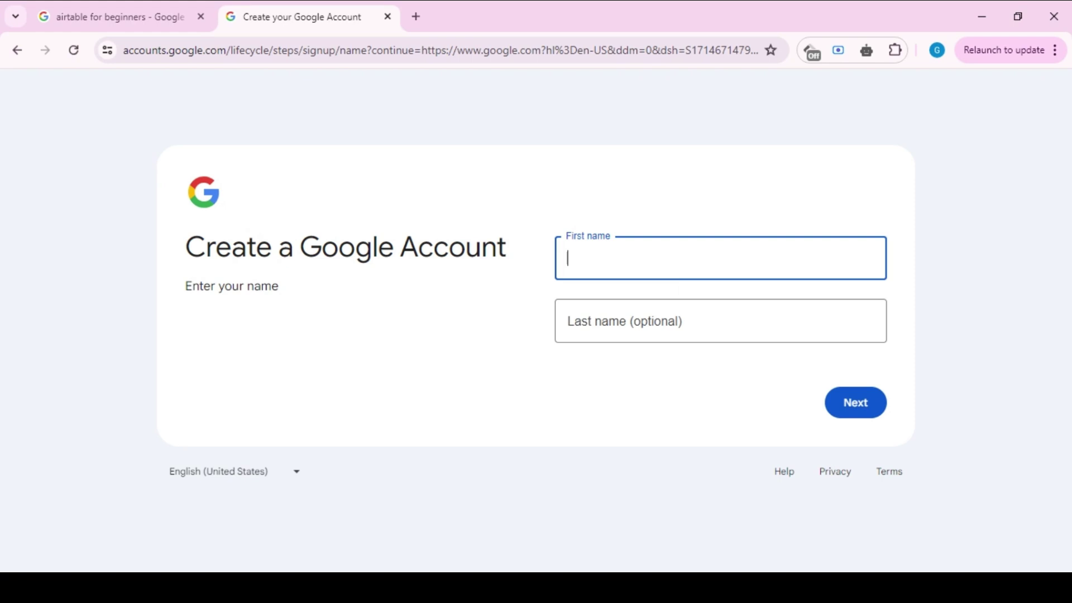
{"action": "type", "text": "listracesite"}
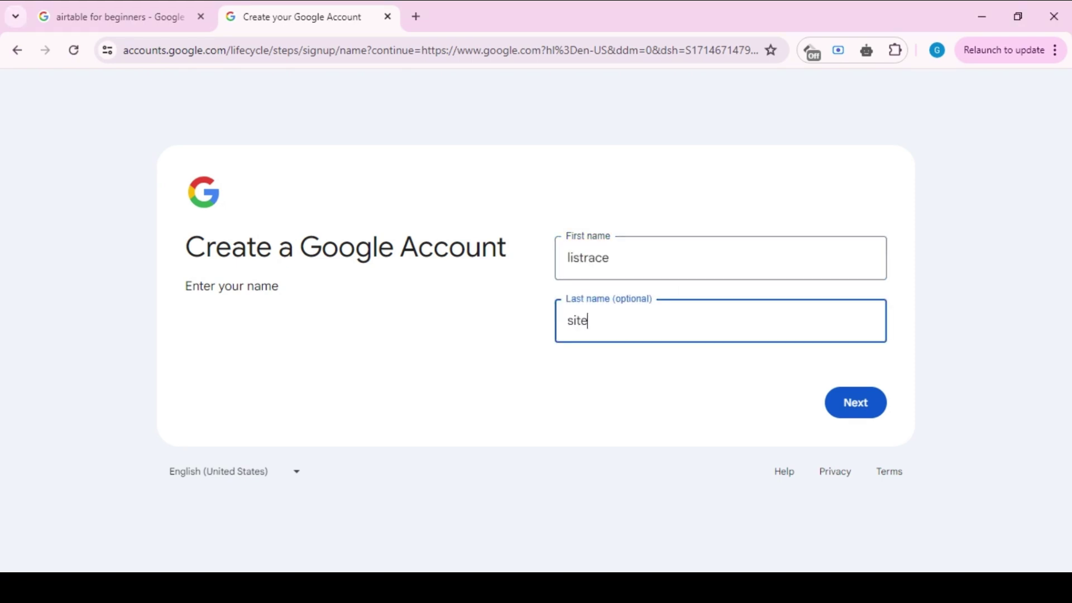
Submit the account name, then set an April birthday and gender and continue
{"action": "left_click", "coordinate": [875, 406]}
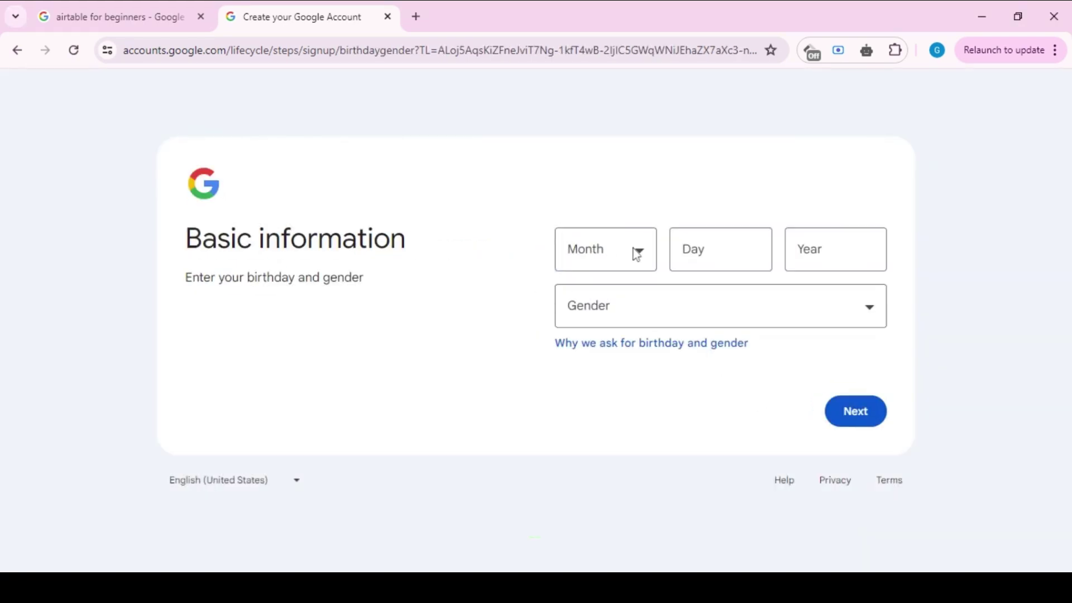
{"action": "left_click", "coordinate": [637, 254]}
{"action": "type", "text": "01"}
{"action": "key", "text": "Tab"}
{"action": "type", "text": "2000"}
{"action": "key", "text": "Tab"}
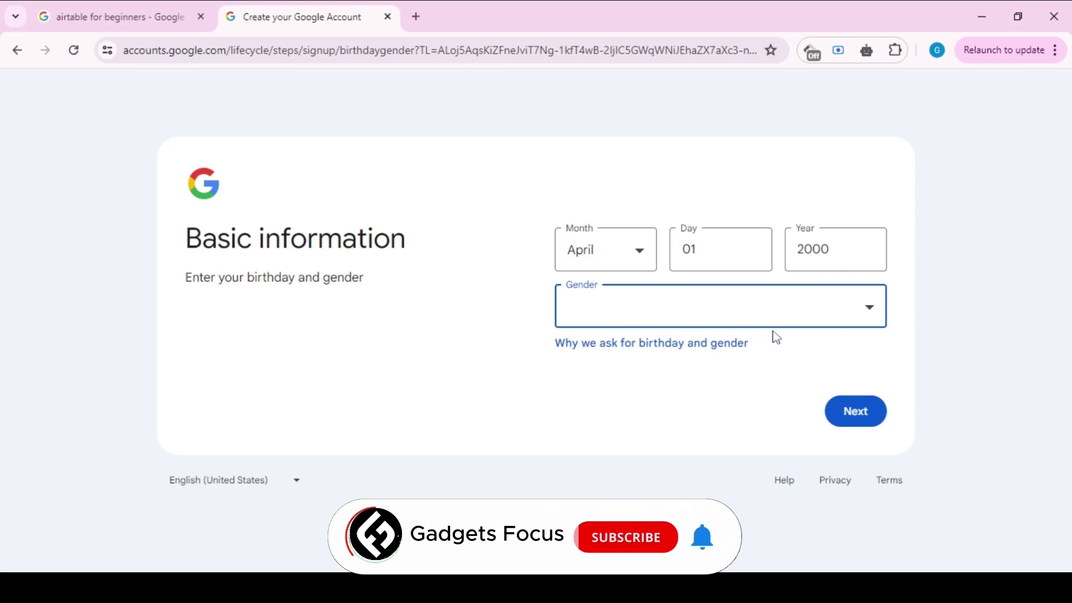
{"action": "left_click", "coordinate": [849, 418]}
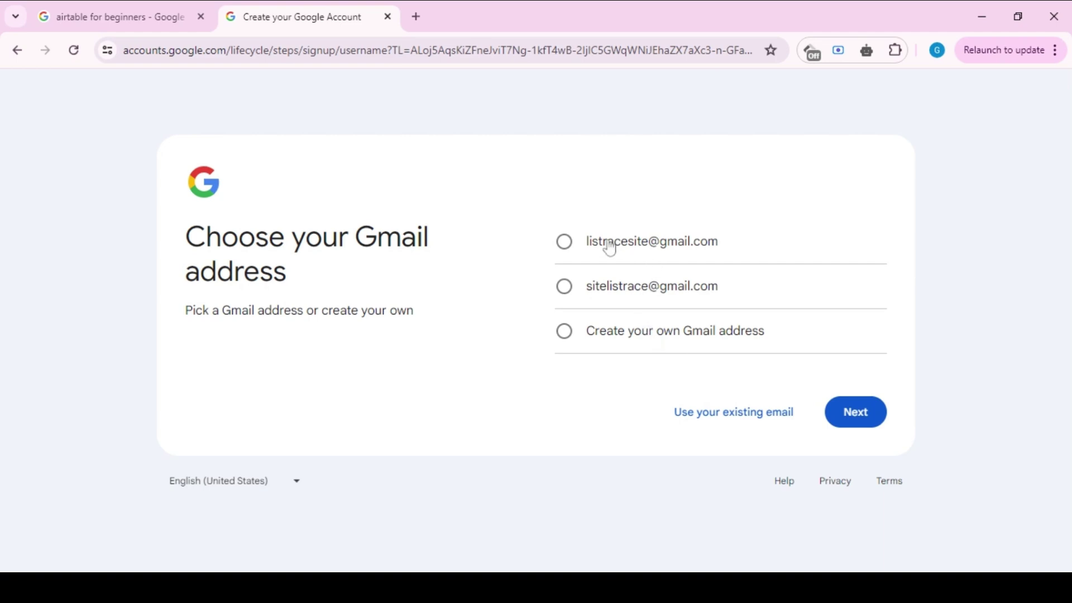
Accept the suggested Gmail address, confirm the password and finish creating the account
{"action": "left_click", "coordinate": [863, 420]}
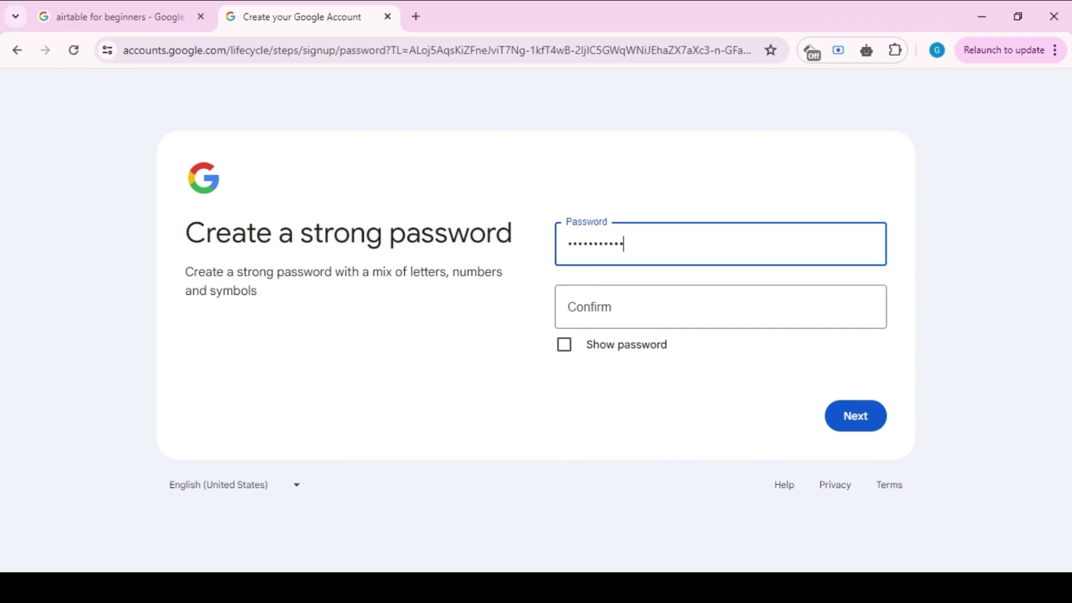
{"action": "key", "text": "Tab"}
{"action": "type", "text": "********"}
{"action": "left_click", "coordinate": [863, 419]}
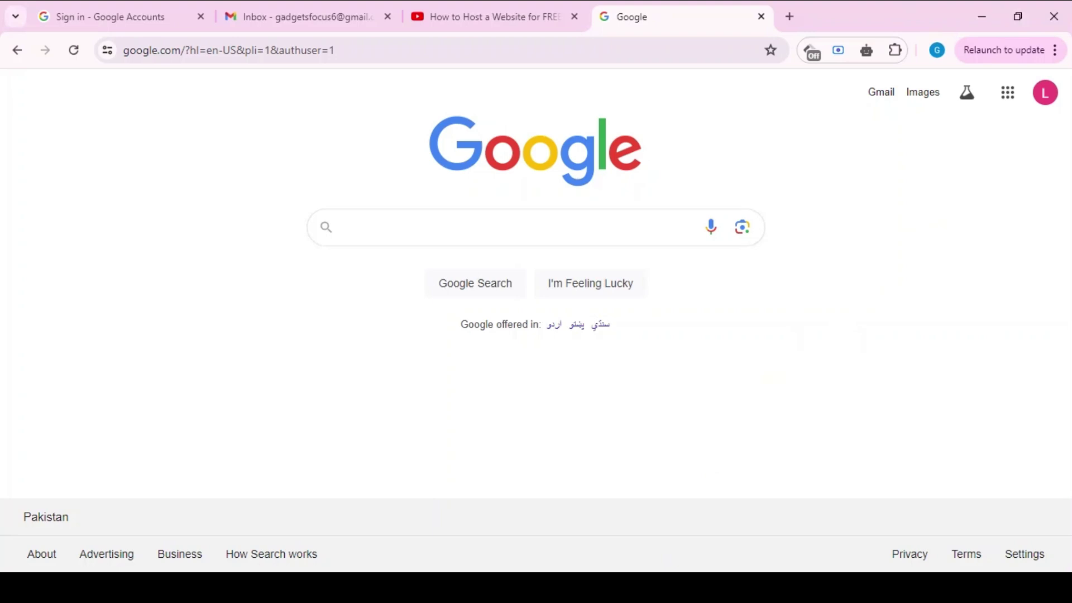
Confirm the new account is signed in, then launch Google Drive from the Google apps grid
{"action": "left_click", "coordinate": [1046, 95]}
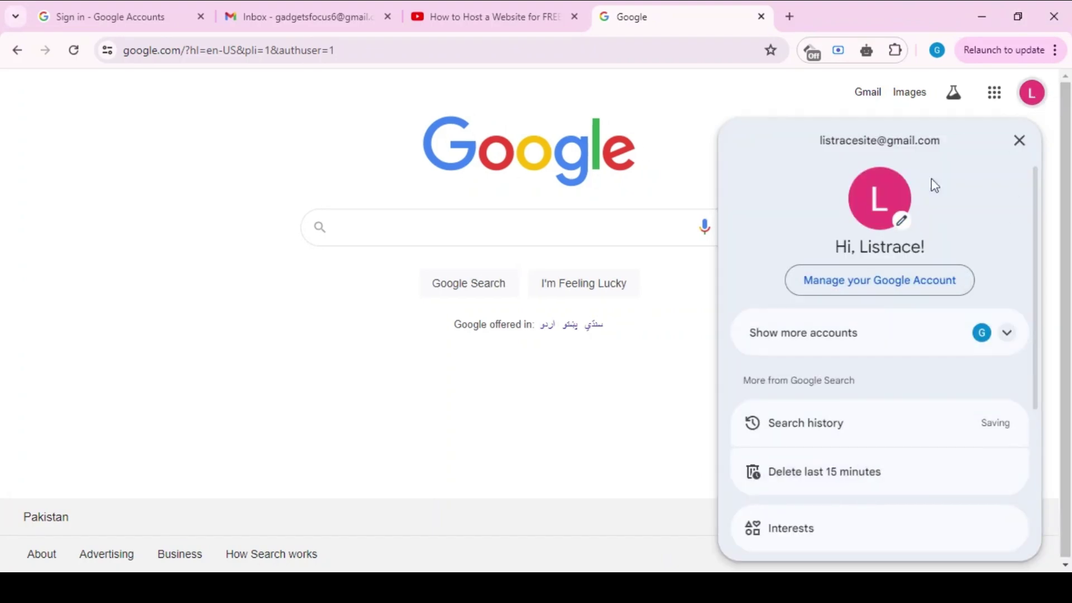
{"action": "left_click", "coordinate": [1019, 140]}
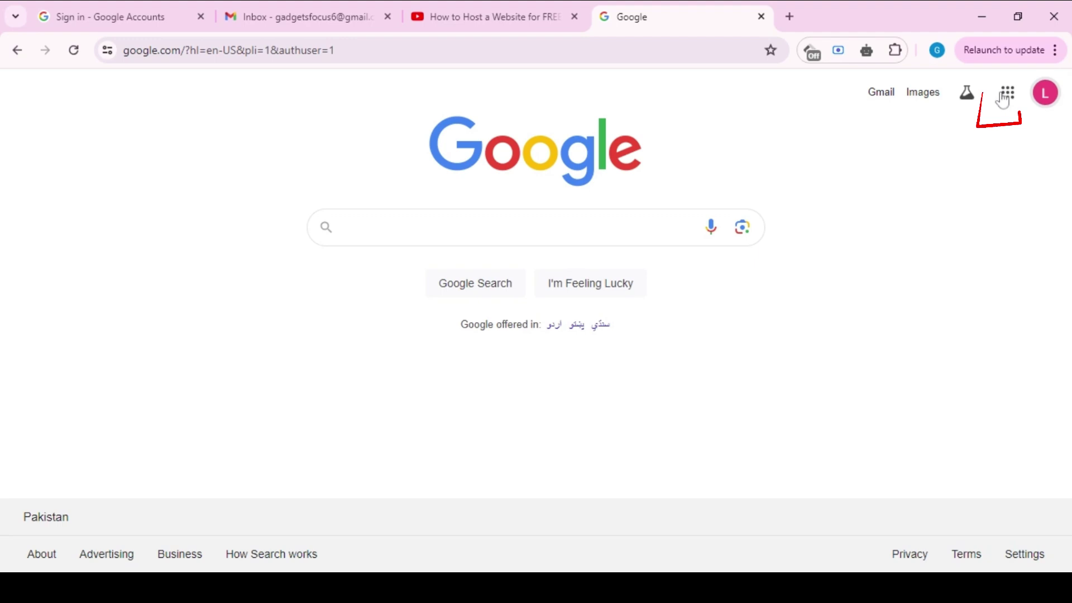
{"action": "left_click", "coordinate": [1008, 94]}
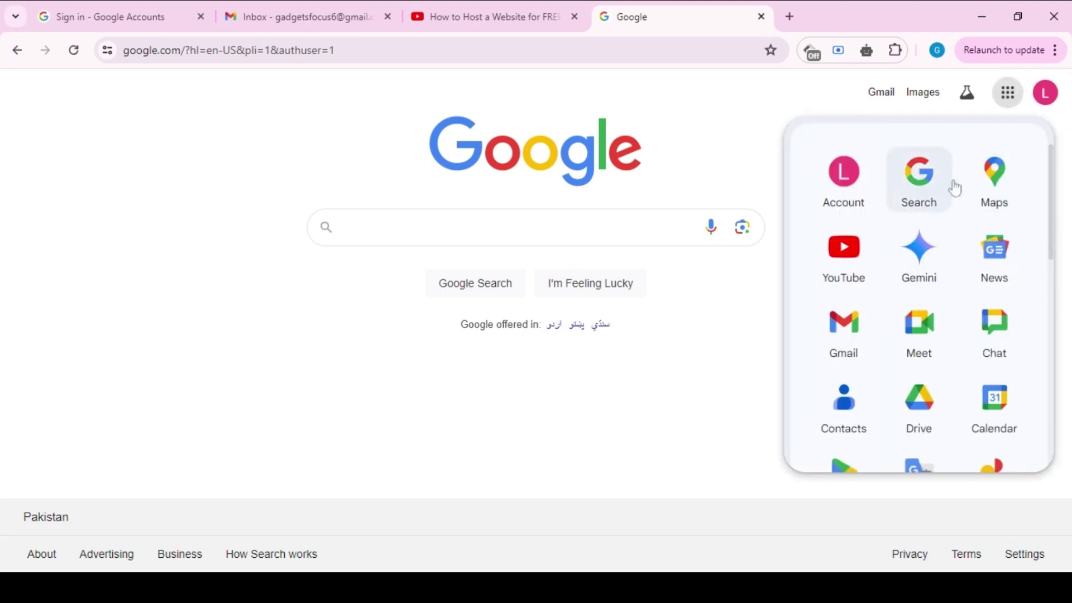
{"action": "left_click", "coordinate": [921, 418]}
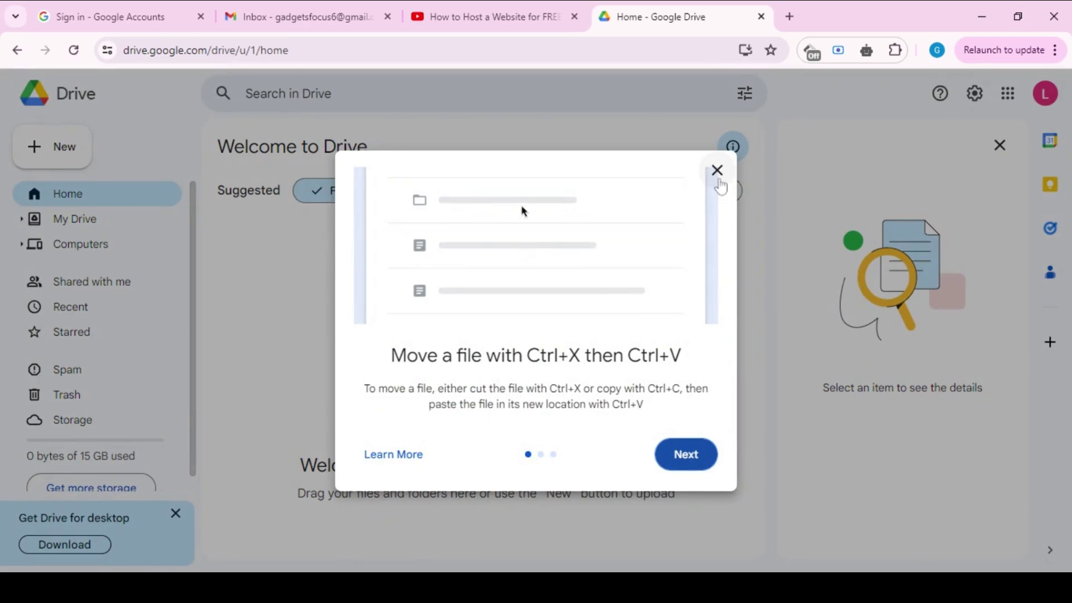
{"action": "left_click", "coordinate": [717, 173]}
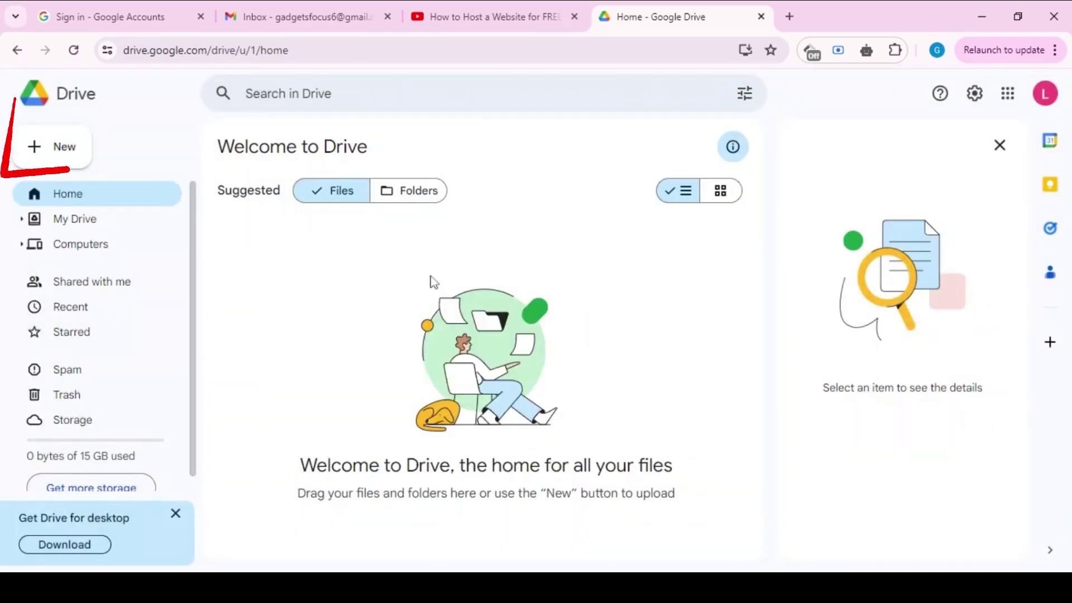
{"action": "left_click", "coordinate": [73, 146]}
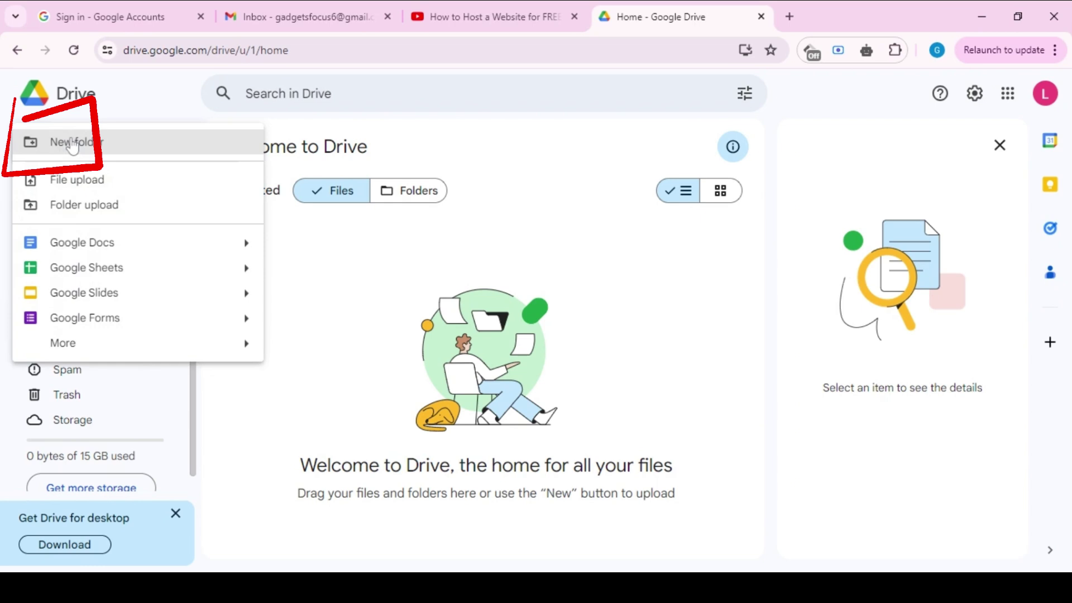
{"action": "left_click", "coordinate": [75, 144]}
{"action": "type", "text": "www.listrace.com"}
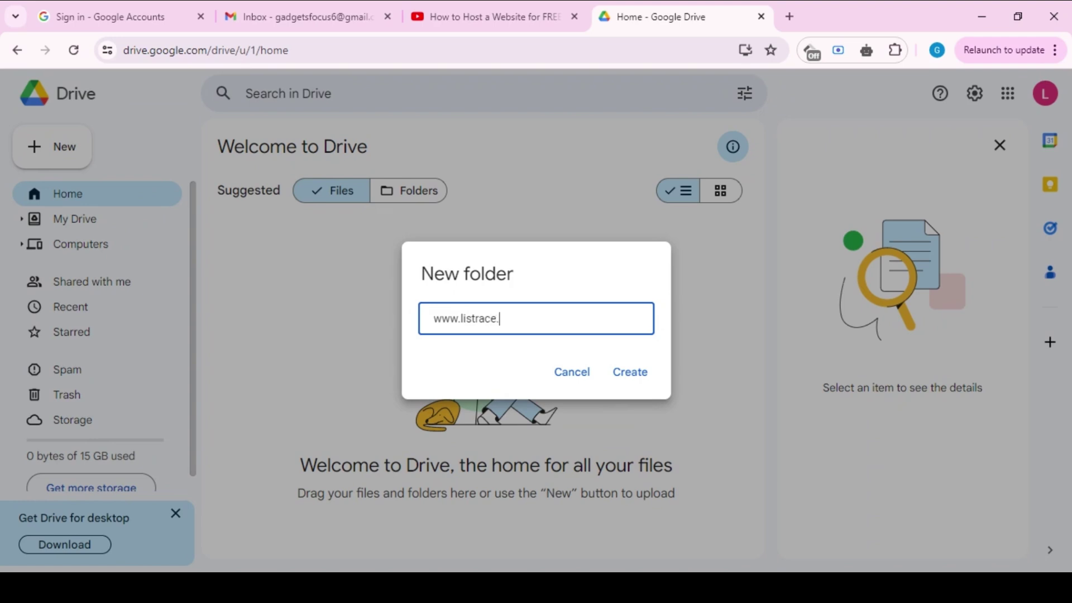
{"action": "key", "text": "Return"}
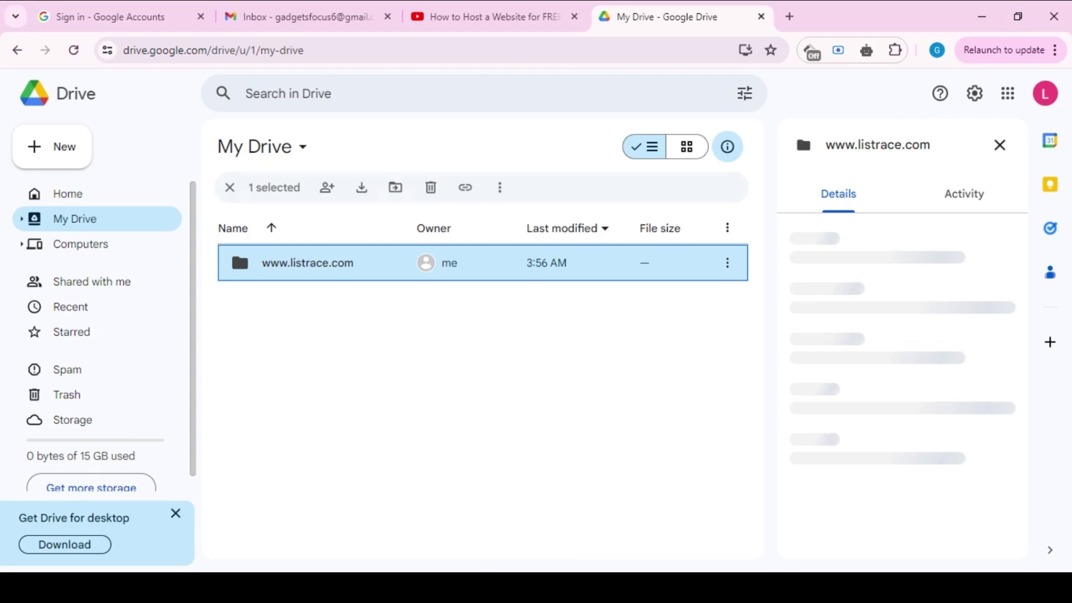
{"action": "double_click", "coordinate": [293, 266]}
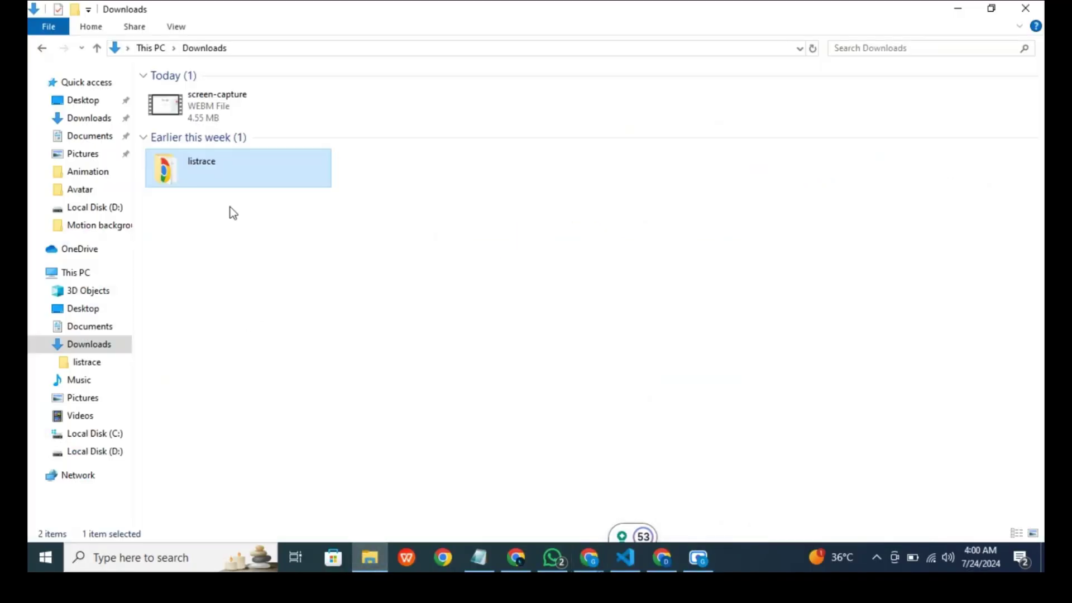
{"action": "left_click_drag", "start_coordinate": [232, 212], "coordinate": [517, 508]}
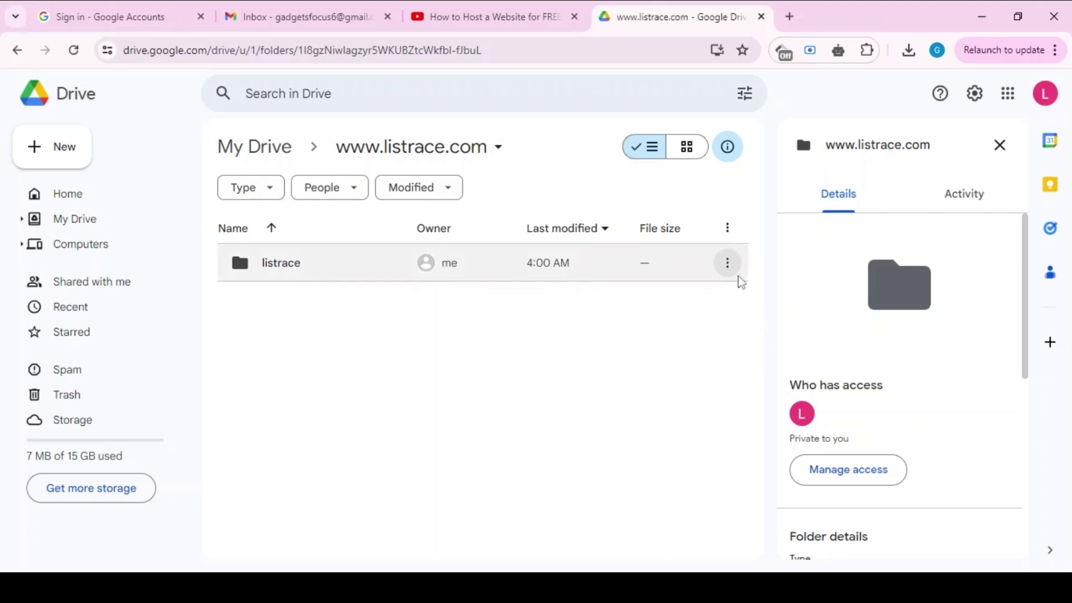
Share the listrace folder so anyone with the link can view it, then confirm with Done
{"action": "left_click", "coordinate": [727, 263]}
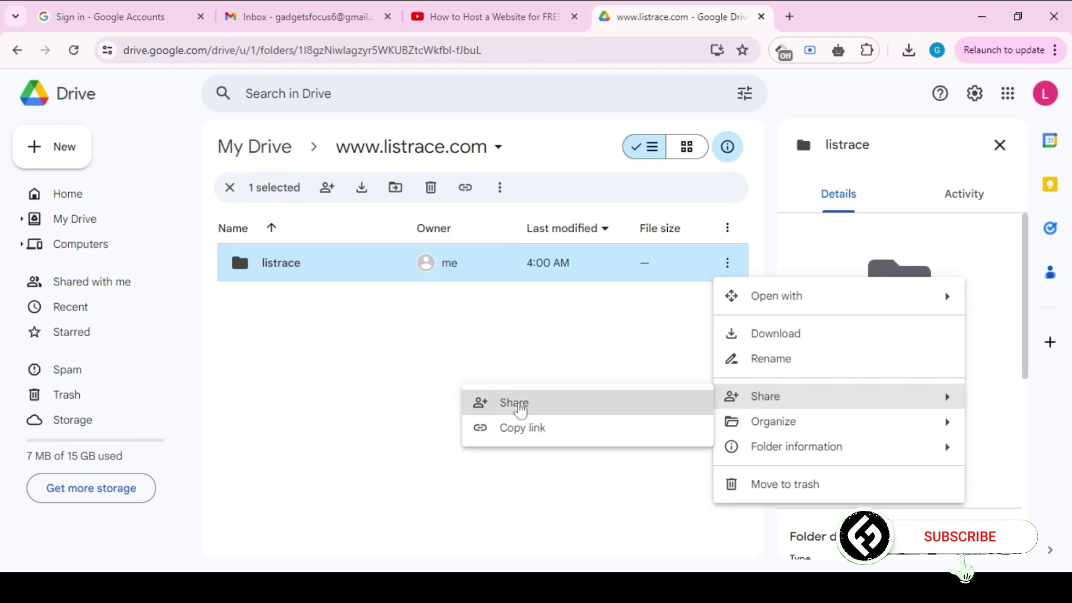
{"action": "left_click", "coordinate": [519, 408]}
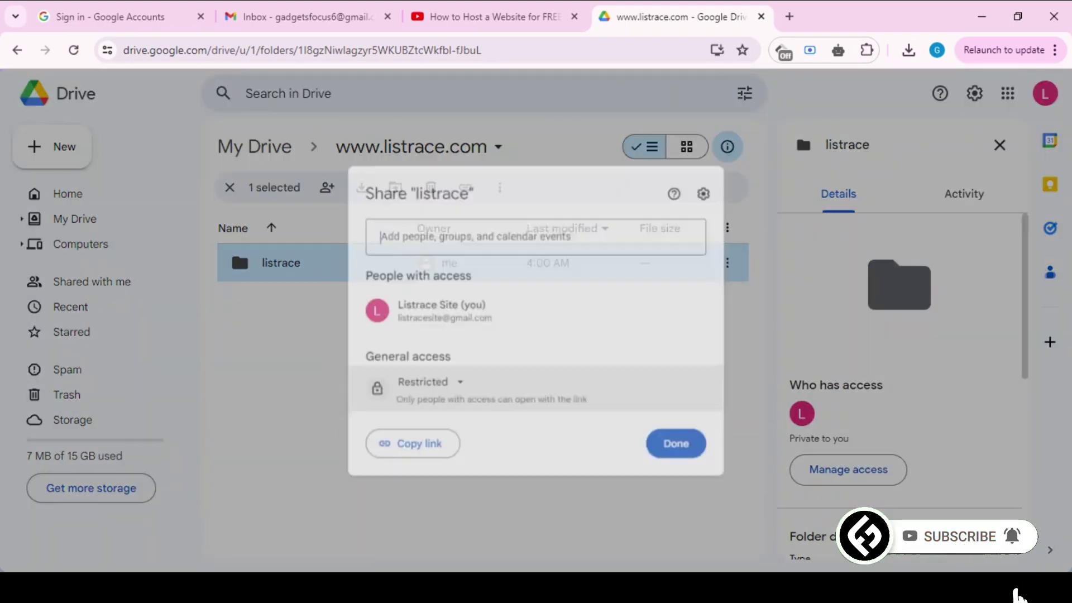
{"action": "left_click", "coordinate": [446, 387]}
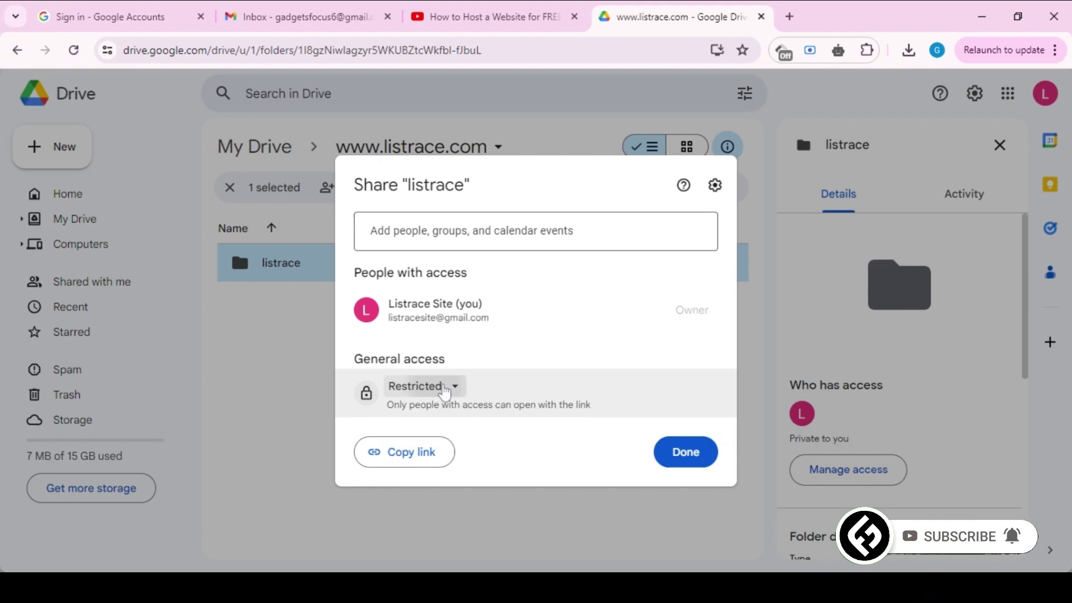
{"action": "left_click", "coordinate": [466, 461]}
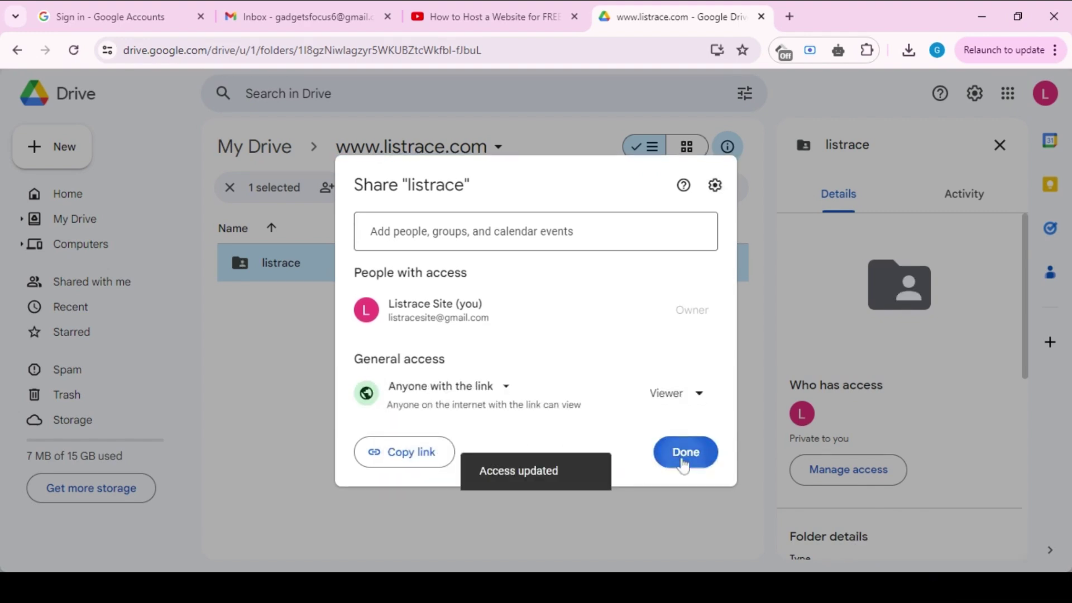
{"action": "left_click", "coordinate": [684, 457]}
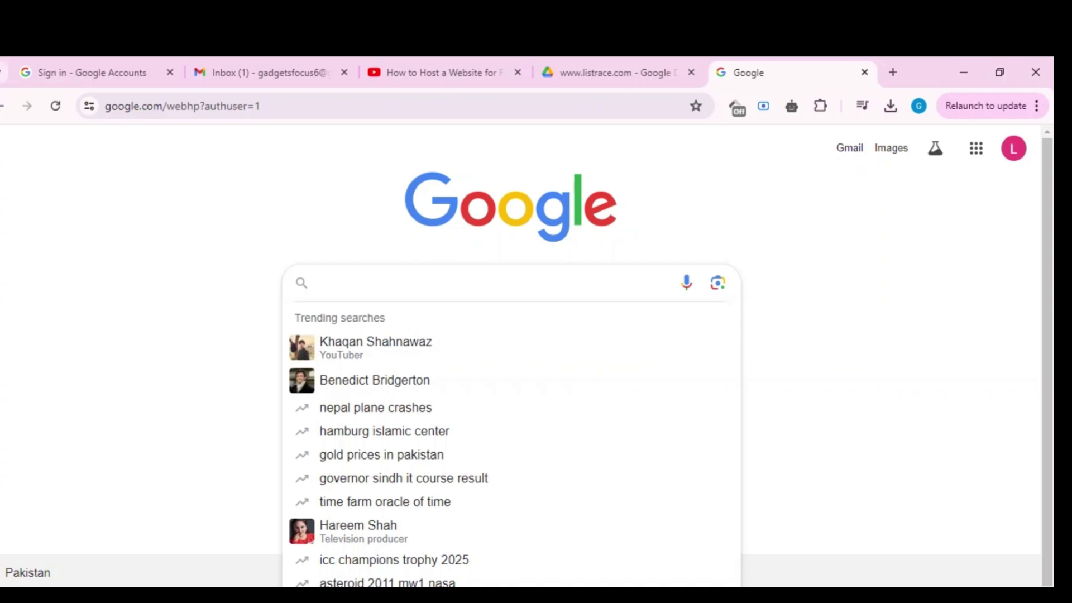
{"action": "type", "text": "drv.tw"}
Search drv.tw, sign in to DriveToWeb with the site's account and allow Drive access
{"action": "key", "text": "Return"}
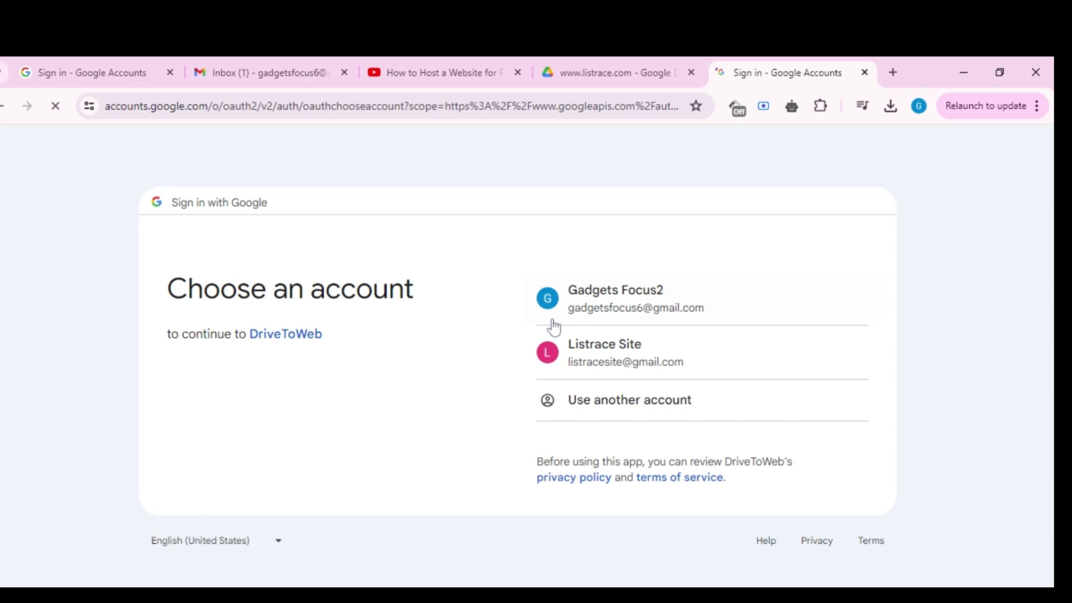
{"action": "left_click", "coordinate": [591, 350]}
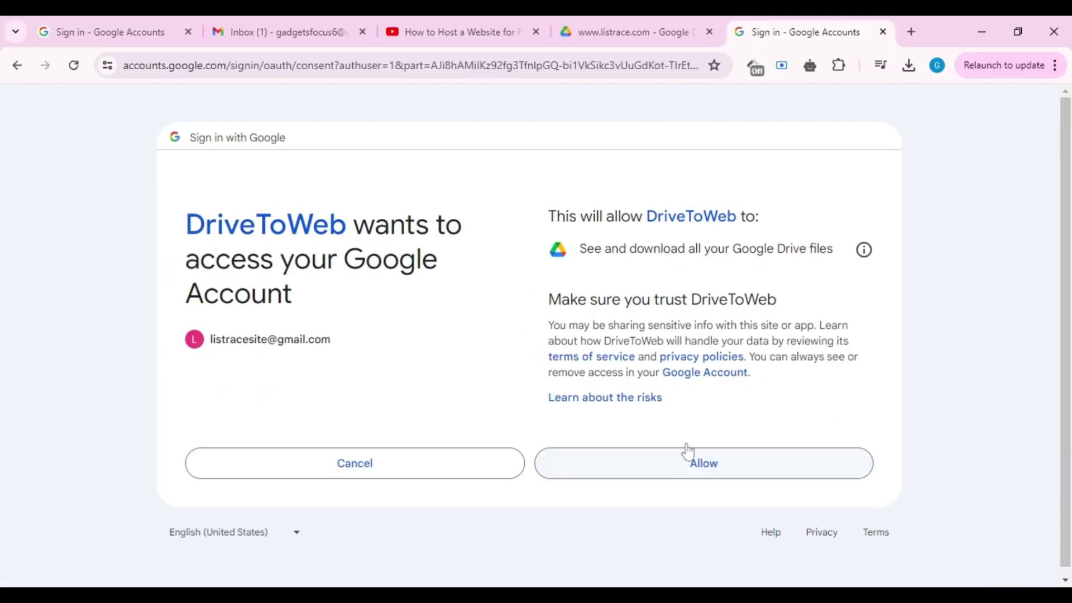
{"action": "left_click", "coordinate": [675, 467]}
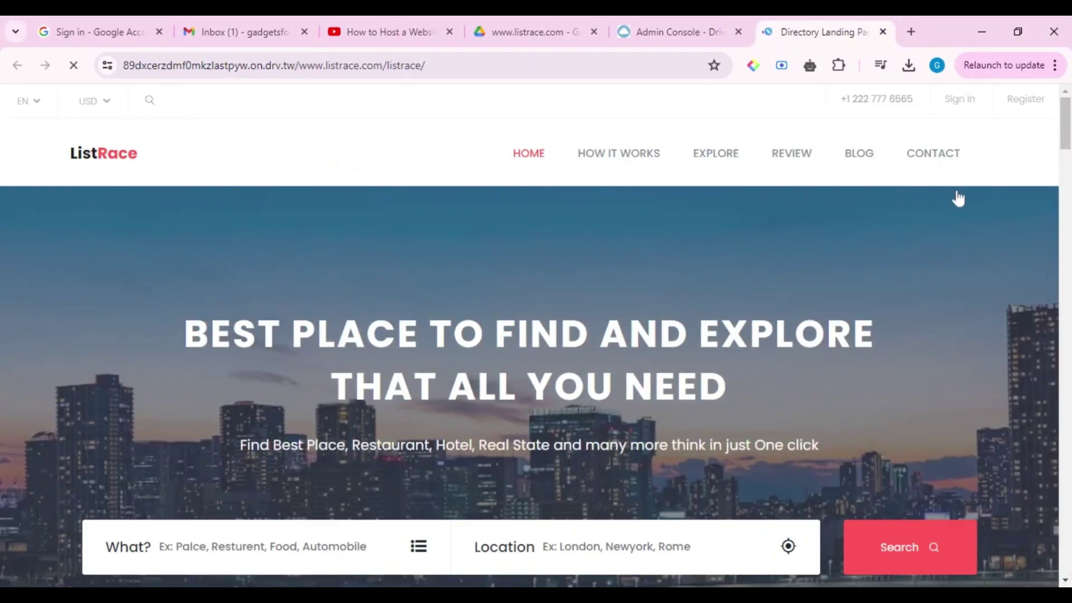
{"action": "scroll", "coordinate": [1066, 143], "scroll_direction": "down", "scroll_amount": 5}
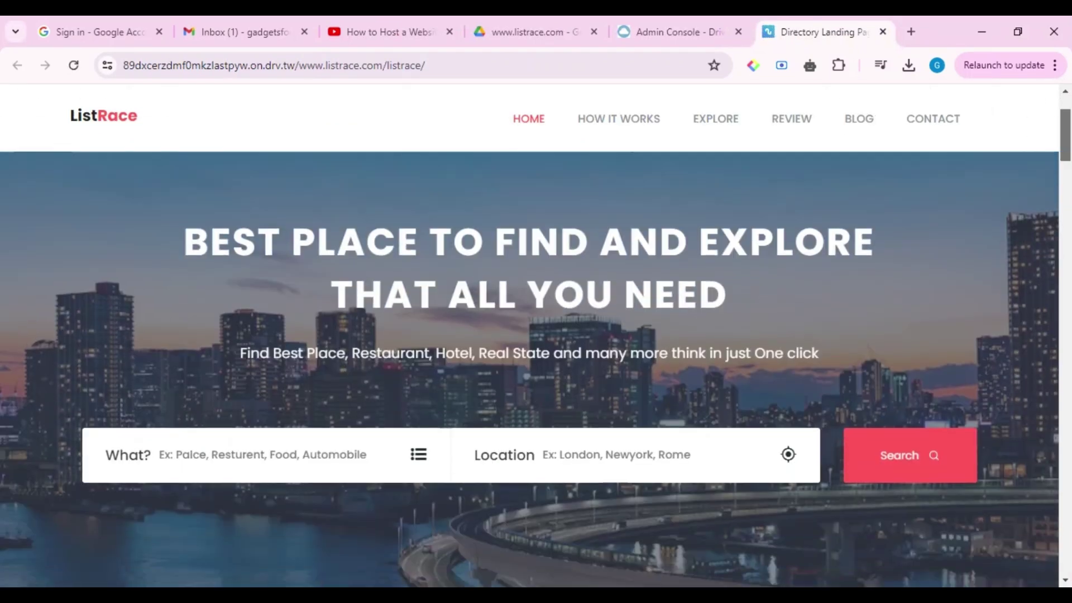
{"action": "scroll", "coordinate": [1066, 142], "scroll_direction": "down", "scroll_amount": 2}
{"action": "scroll", "coordinate": [1067, 142], "scroll_direction": "down", "scroll_amount": 2}
{"action": "scroll", "coordinate": [537, 378], "scroll_direction": "down", "scroll_amount": 4}
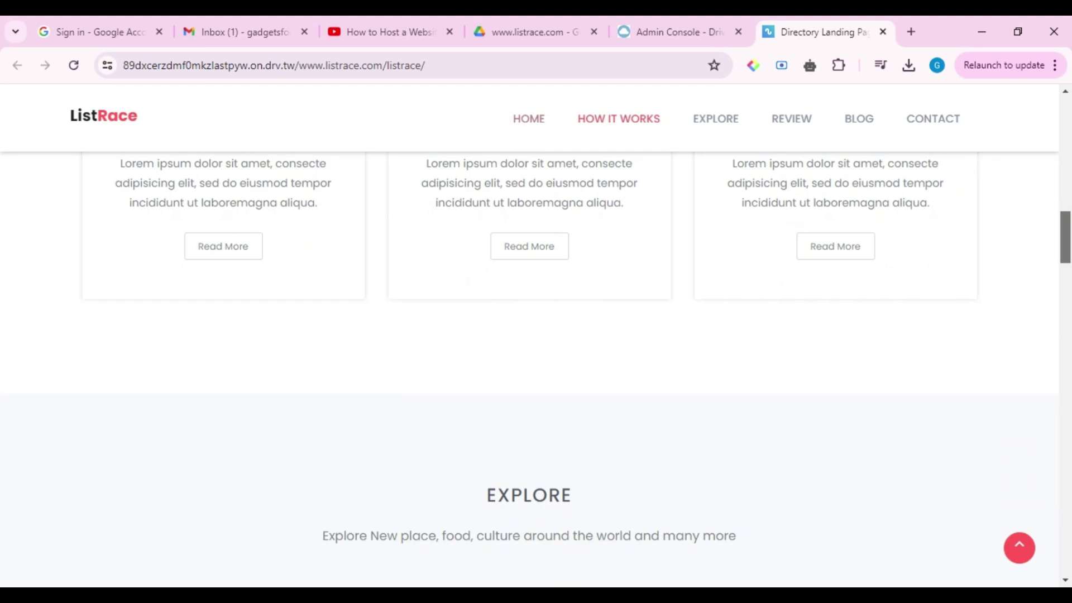
{"action": "scroll", "coordinate": [536, 377], "scroll_direction": "down", "scroll_amount": 1}
{"action": "scroll", "coordinate": [536, 377], "scroll_direction": "down", "scroll_amount": 3}
{"action": "scroll", "coordinate": [536, 377], "scroll_direction": "down", "scroll_amount": 1}
{"action": "scroll", "coordinate": [536, 377], "scroll_direction": "down", "scroll_amount": 1}
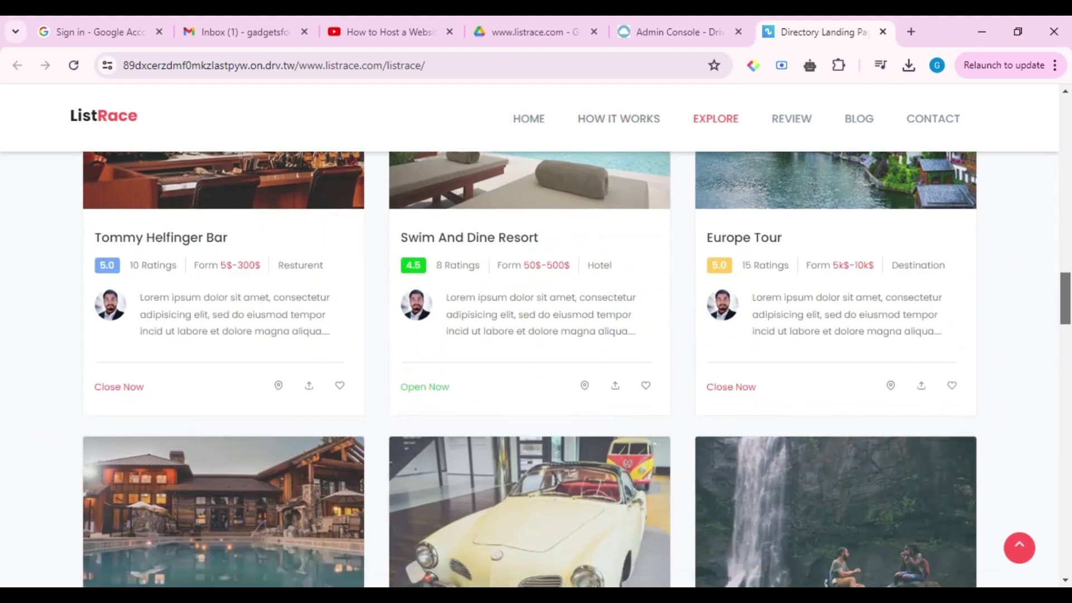
{"action": "scroll", "coordinate": [536, 376], "scroll_direction": "down", "scroll_amount": 3}
{"action": "scroll", "coordinate": [536, 377], "scroll_direction": "down", "scroll_amount": 3}
{"action": "scroll", "coordinate": [536, 377], "scroll_direction": "down", "scroll_amount": 1}
{"action": "scroll", "coordinate": [536, 378], "scroll_direction": "down", "scroll_amount": 2}
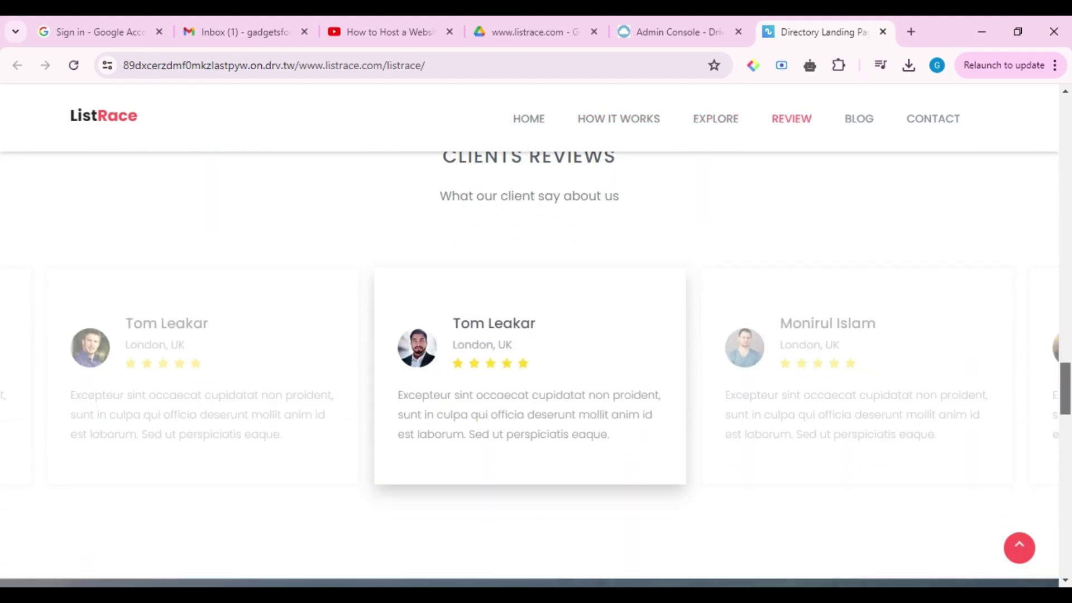
{"action": "scroll", "coordinate": [536, 377], "scroll_direction": "down", "scroll_amount": 3}
{"action": "scroll", "coordinate": [536, 377], "scroll_direction": "down", "scroll_amount": 3}
{"action": "scroll", "coordinate": [537, 377], "scroll_direction": "down", "scroll_amount": 3}
{"action": "scroll", "coordinate": [536, 378], "scroll_direction": "down", "scroll_amount": 3}
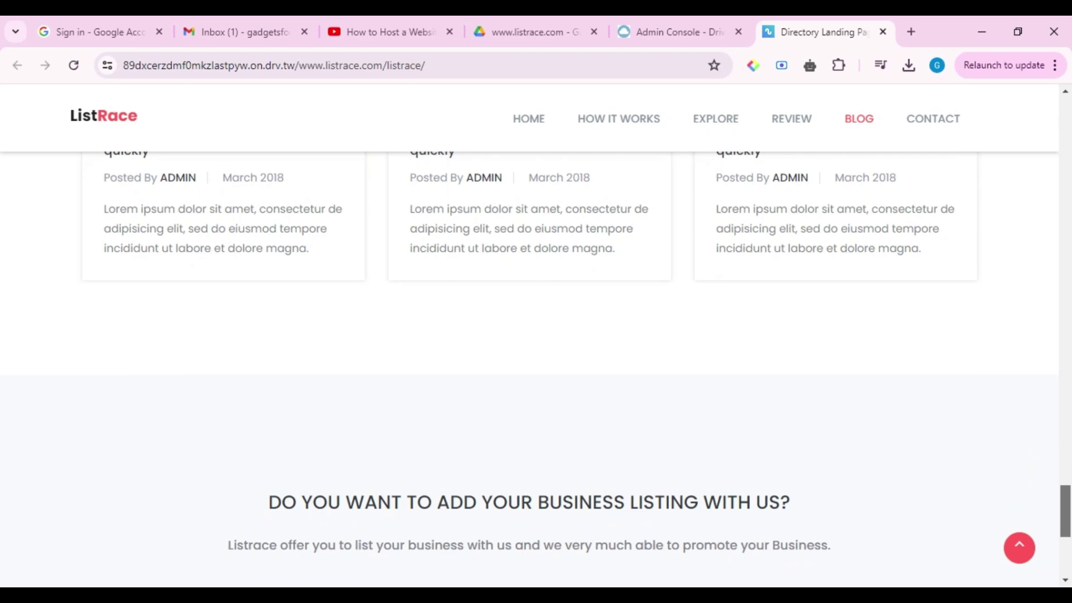
{"action": "scroll", "coordinate": [536, 377], "scroll_direction": "down", "scroll_amount": 3}
Return to the top, then visit the News, Clients Reviews and Explore sections via the nav links
{"action": "left_click", "coordinate": [1019, 547]}
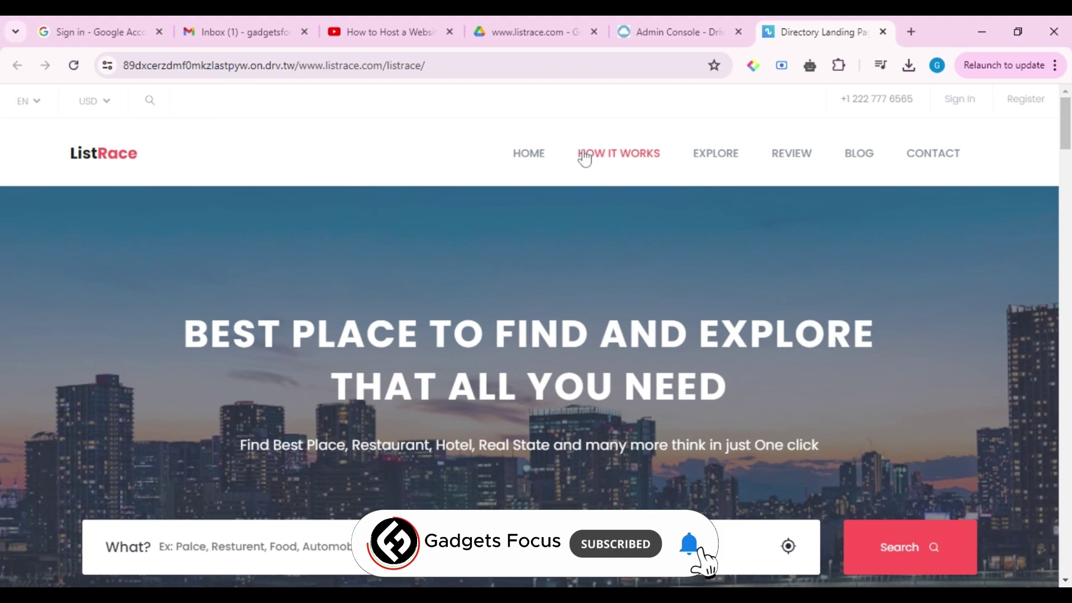
{"action": "left_click", "coordinate": [860, 161]}
{"action": "left_click", "coordinate": [779, 126]}
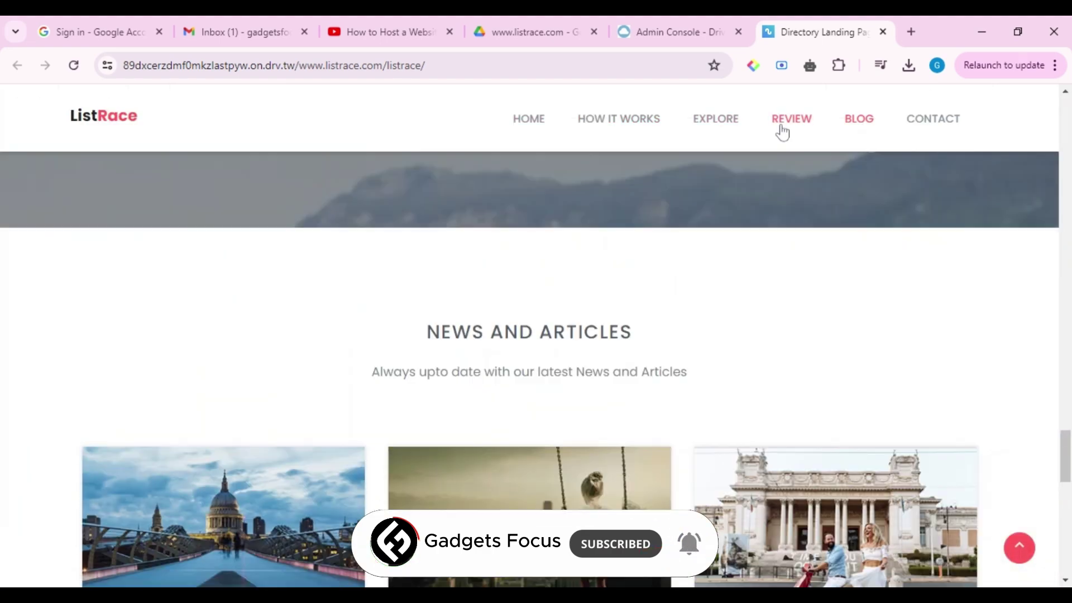
{"action": "left_click", "coordinate": [715, 119]}
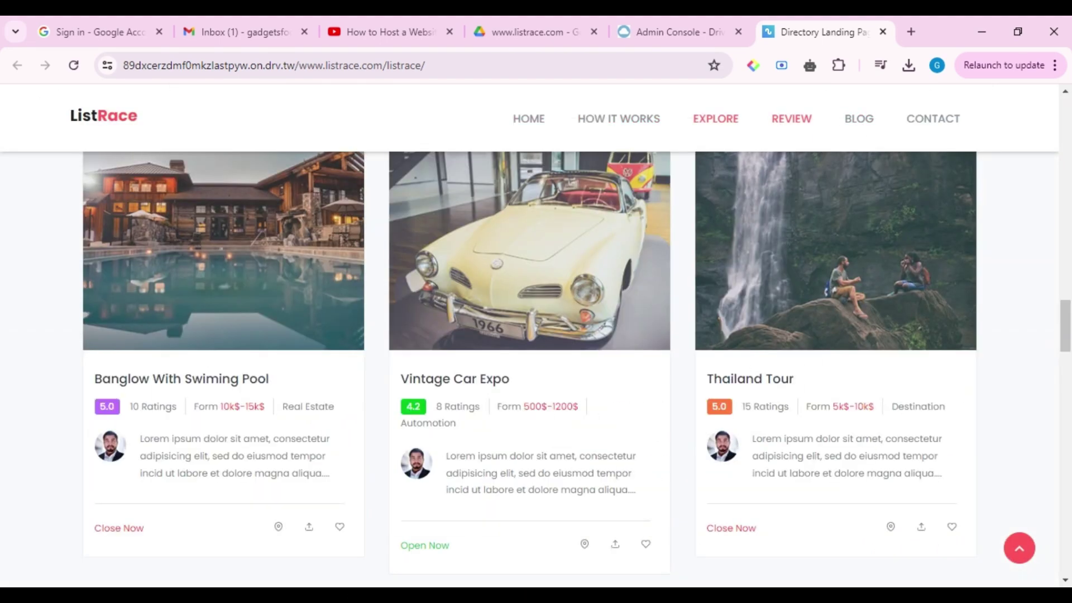